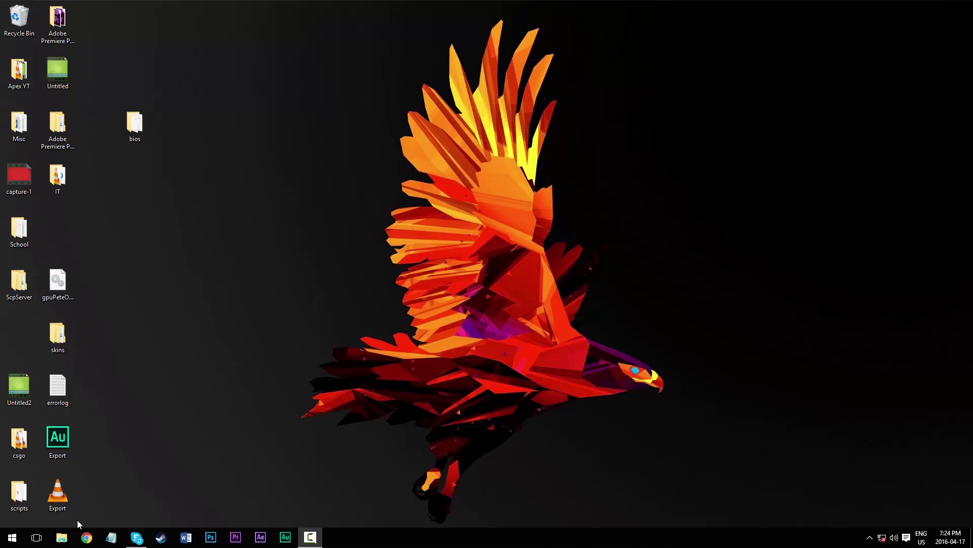
Run the pcsx2-1.4.0-setup installer from the Downloads folder in File Explorer and minimize the folder window.
click(61, 536)
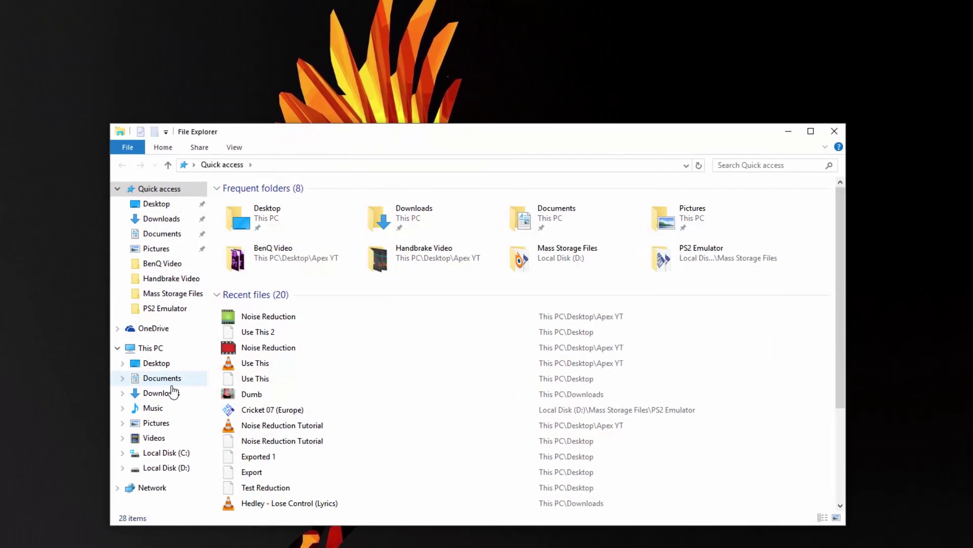
click(167, 393)
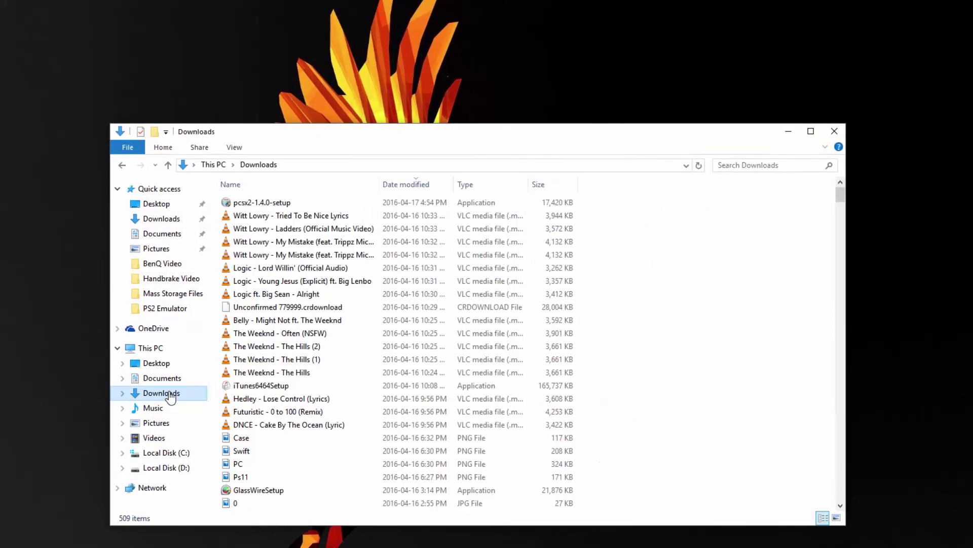
click(278, 202)
drag(412, 138, 367, 88)
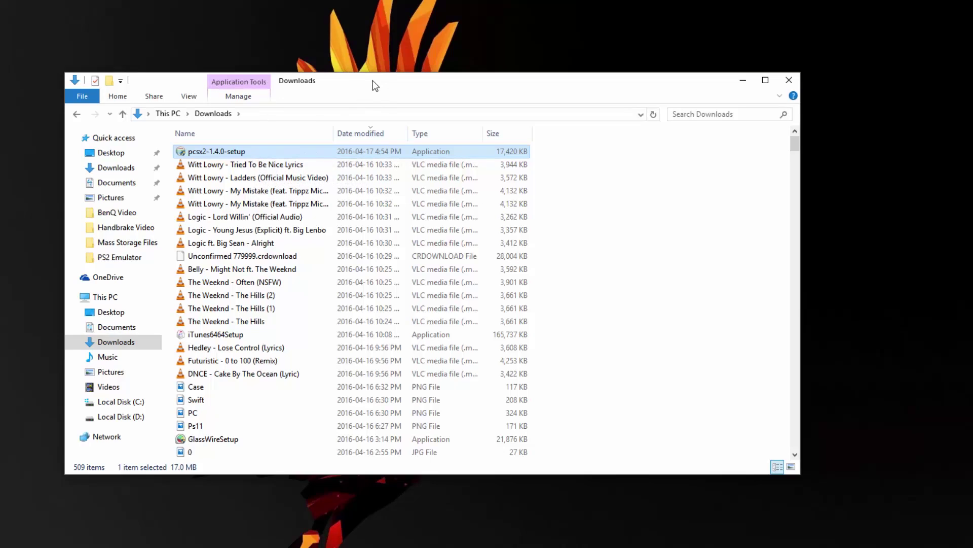
double_click(236, 151)
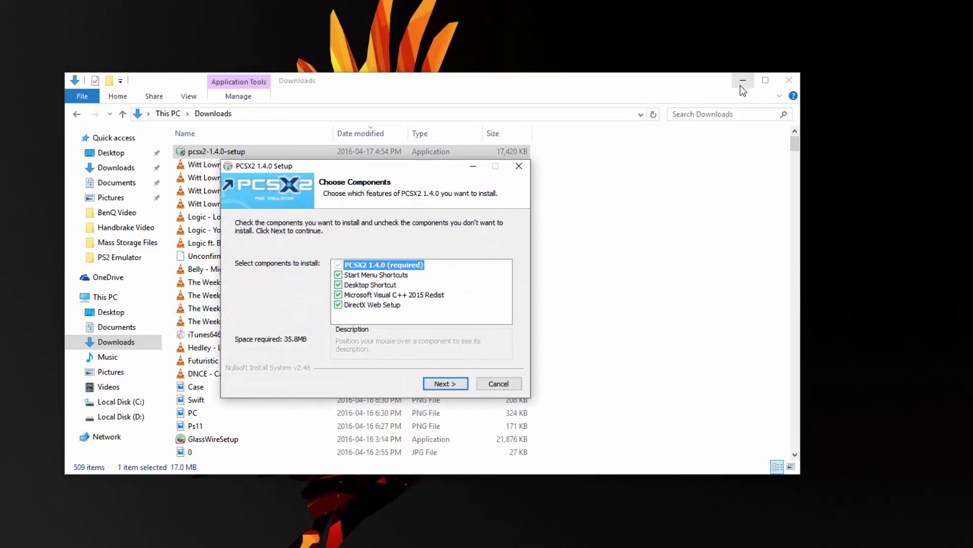
click(743, 82)
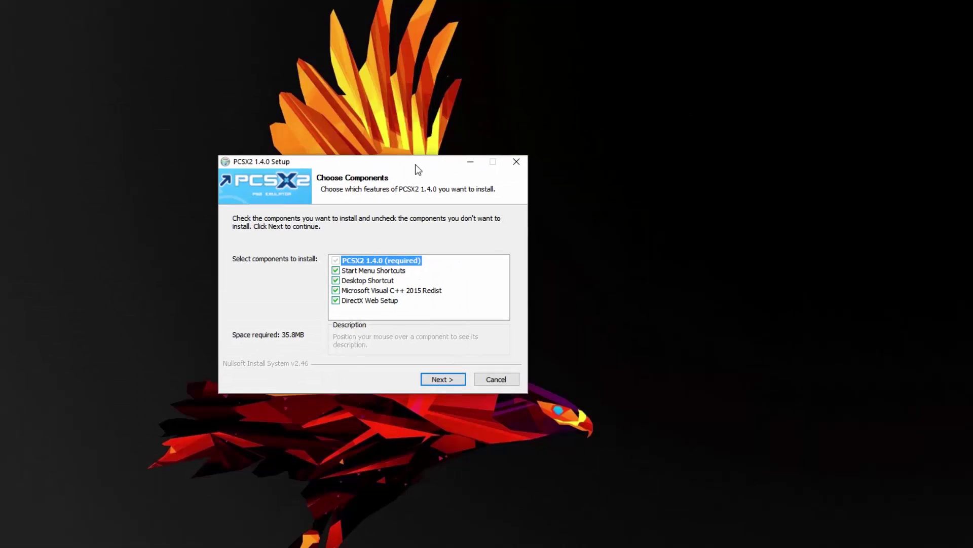
Install PCSX2 1.4.0 without Start Menu and Desktop shortcuts into C:\Program Files (x86)\PCSX2 1.4.0, and close the installer.
drag(416, 164, 419, 90)
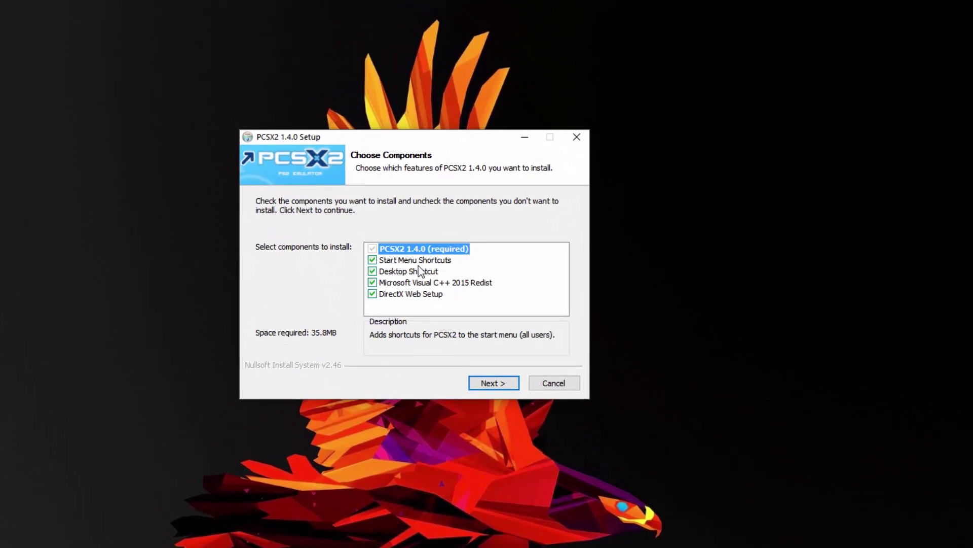
click(379, 273)
click(379, 285)
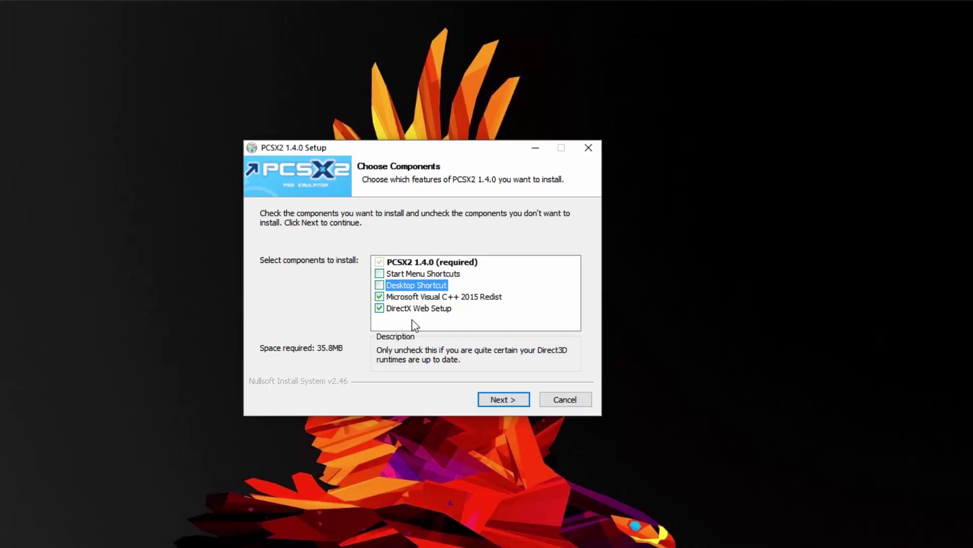
click(502, 401)
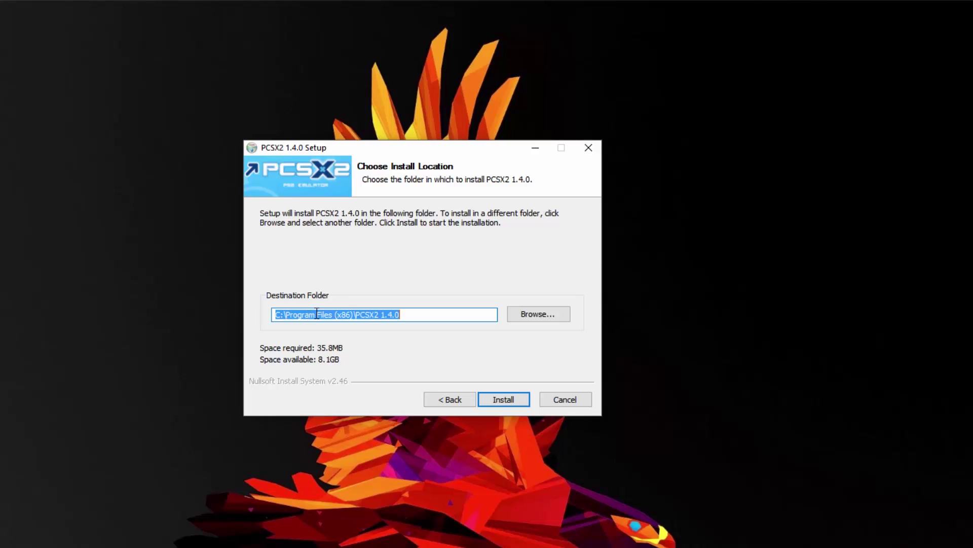
click(507, 394)
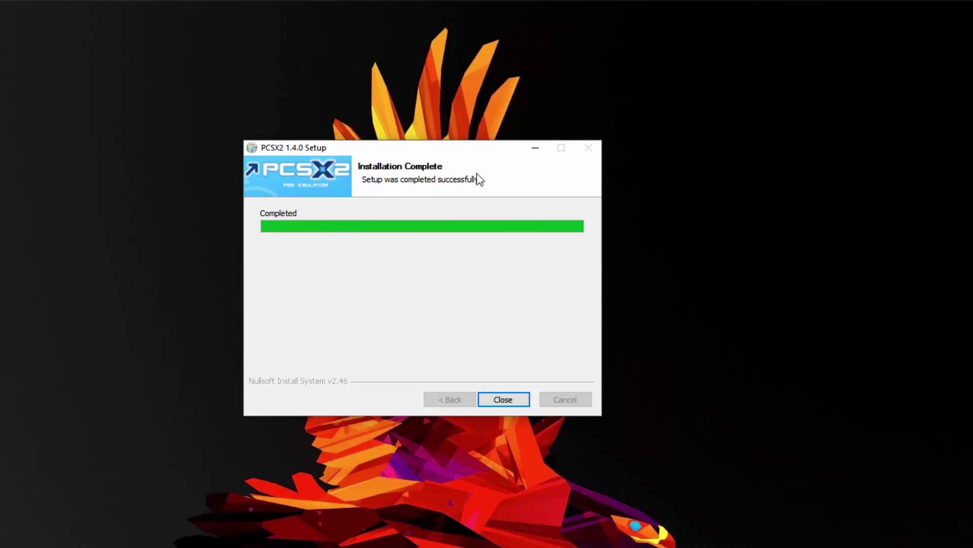
click(502, 392)
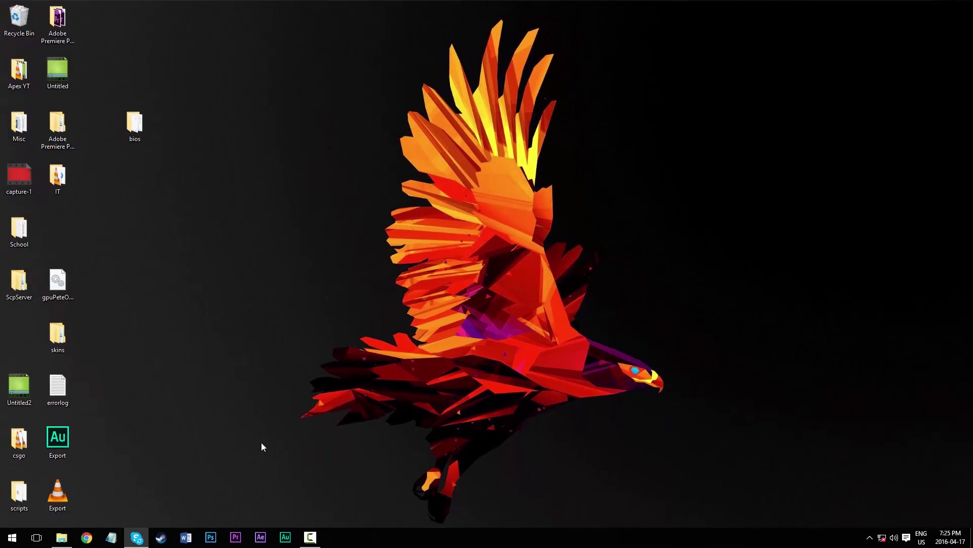
Open the PCSX2 1.4.0 folder inside Program Files (x86) on Local Disk (C:) in File Explorer.
click(62, 537)
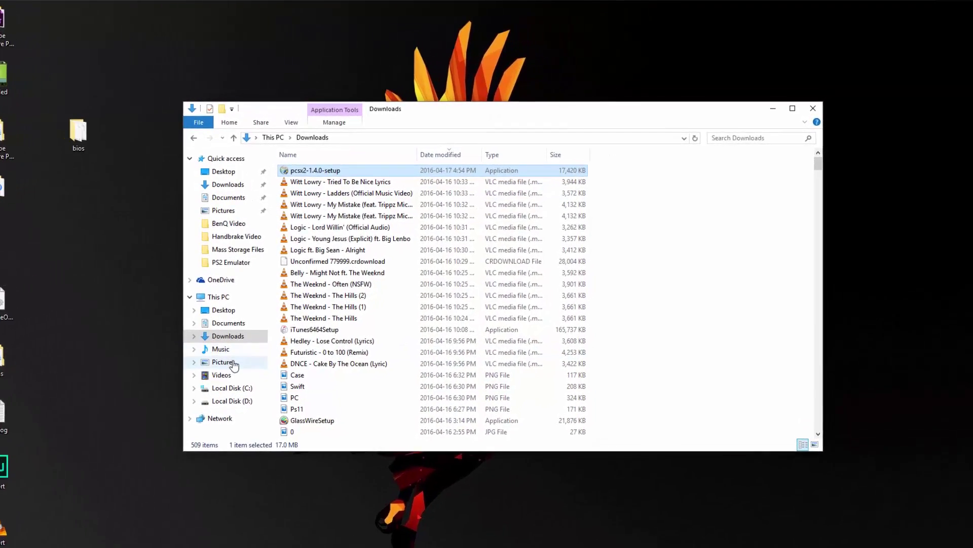
click(277, 365)
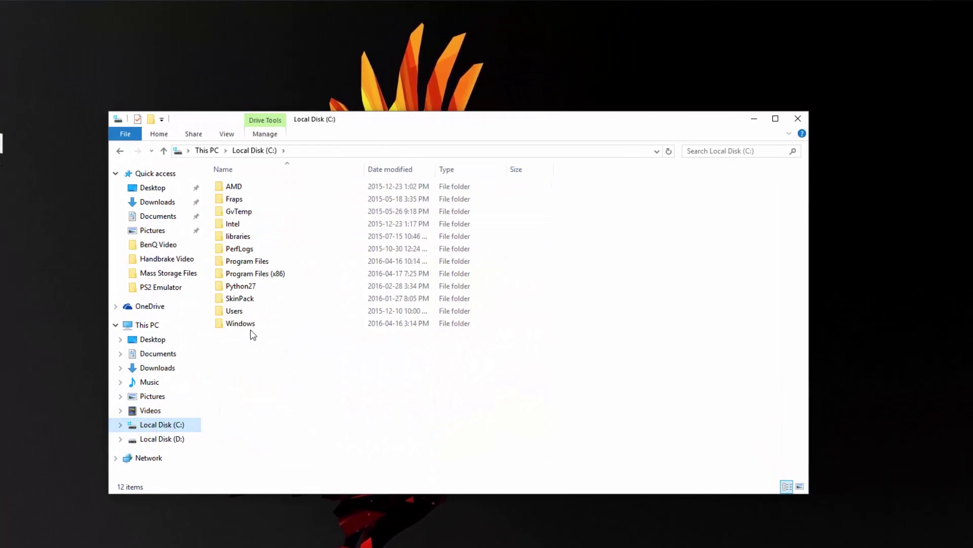
double_click(260, 275)
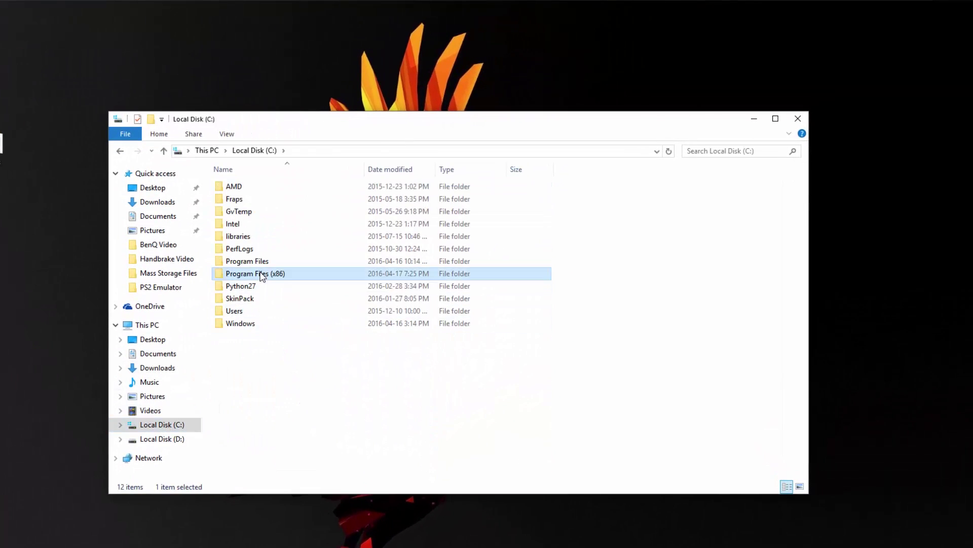
scroll(299, 423, down, 2)
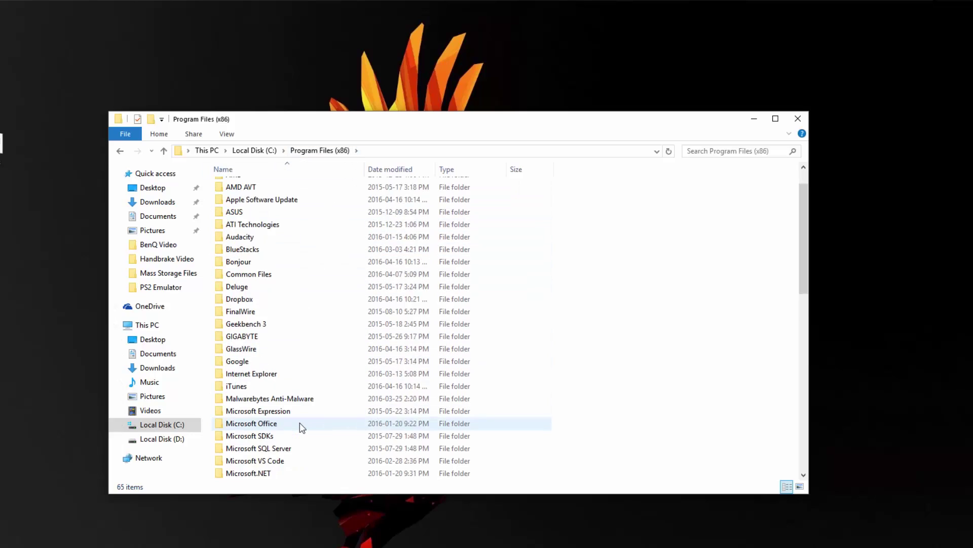
scroll(296, 423, down, 4)
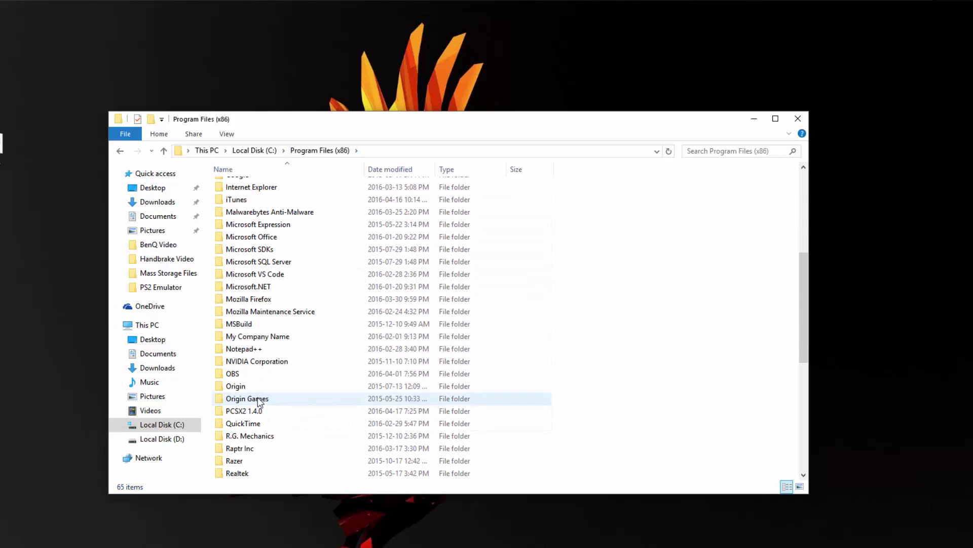
double_click(255, 413)
Launch the pcsx2 application from its installation folder, move its window clear and minimize the folder window.
click(267, 274)
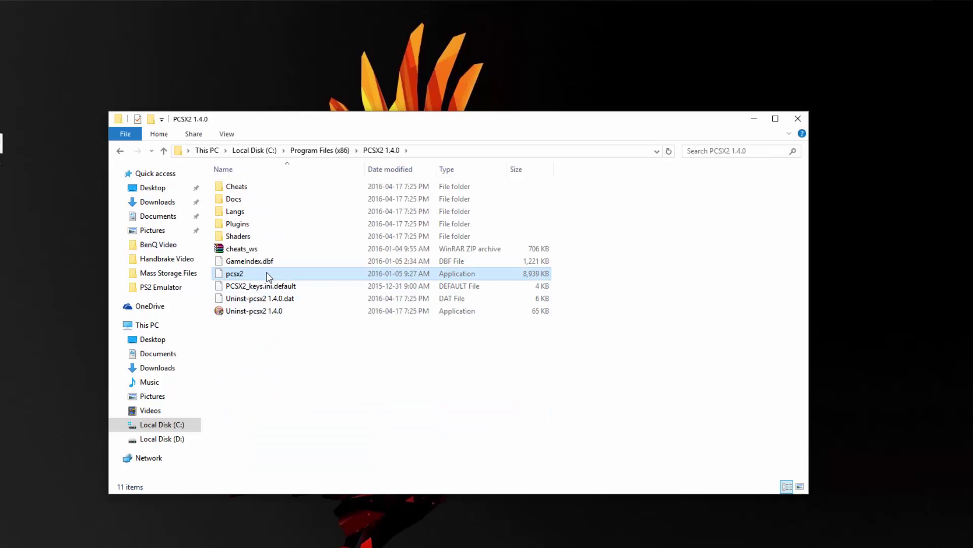
double_click(269, 277)
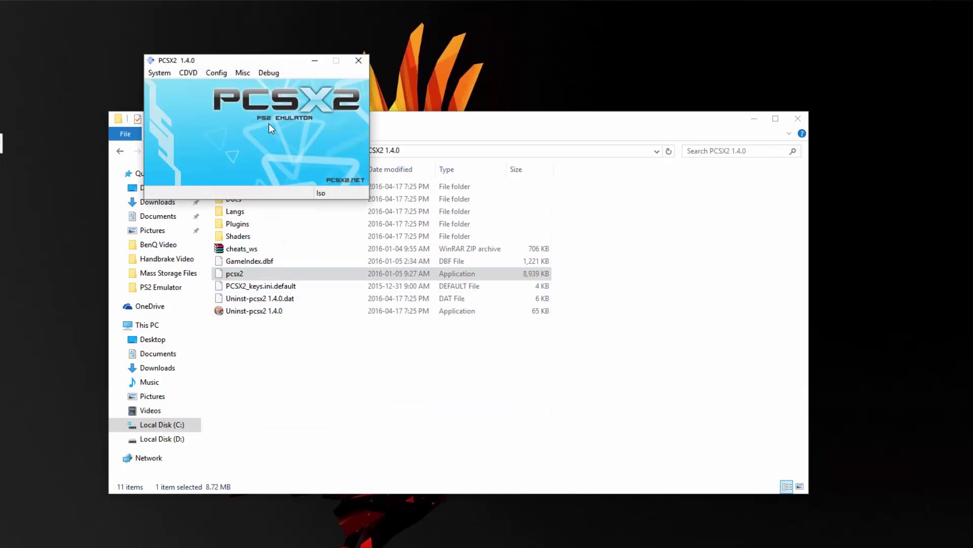
drag(278, 65, 411, 88)
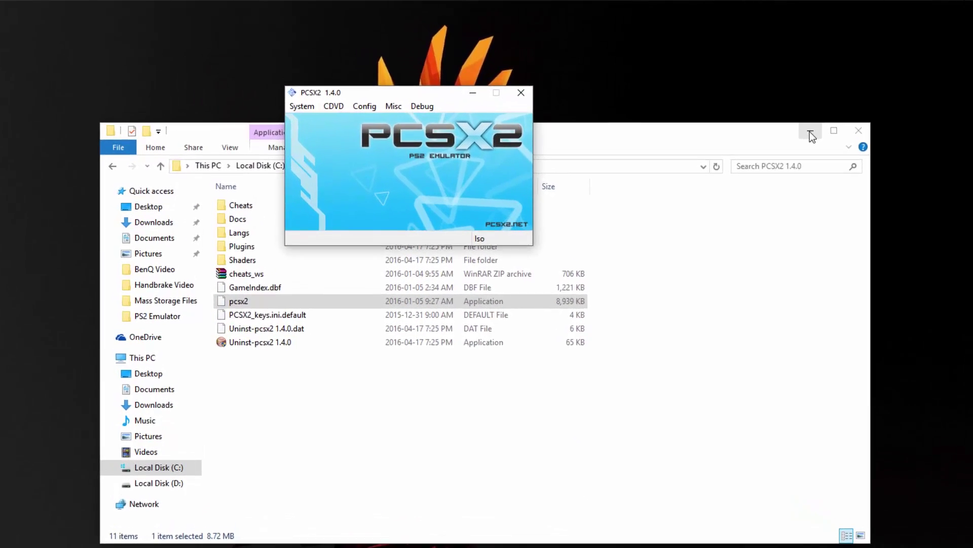
click(810, 132)
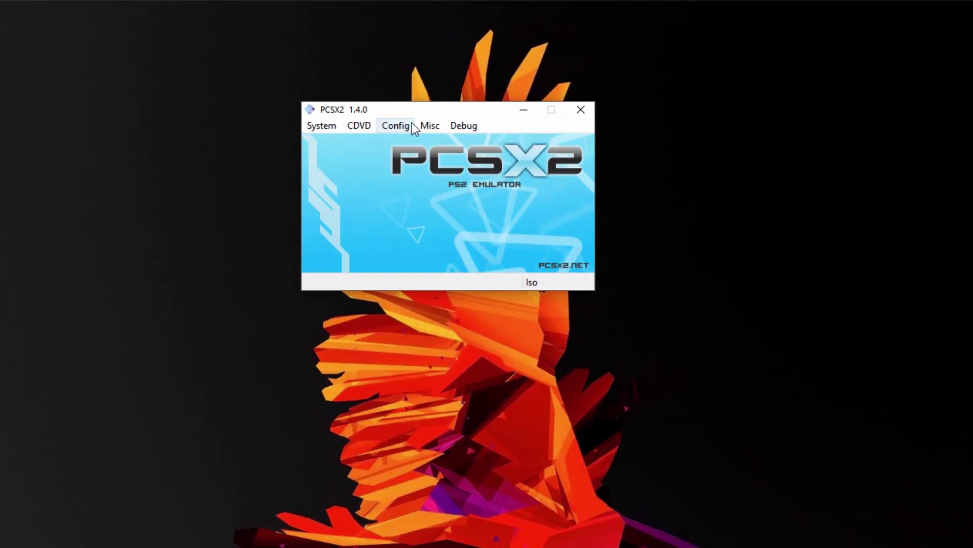
Check the BIOS rom list and search path in the Plugin/BIOS Selector, and close it.
click(404, 127)
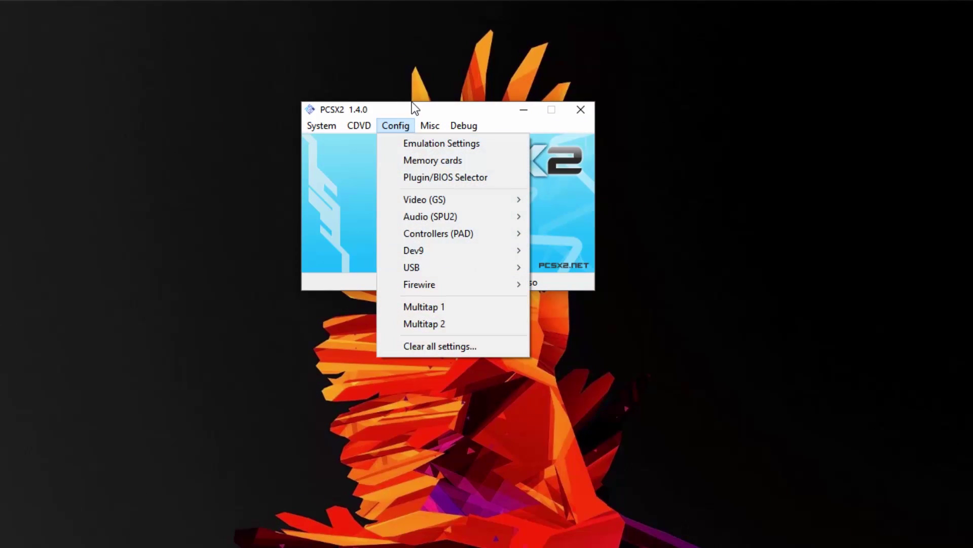
click(421, 180)
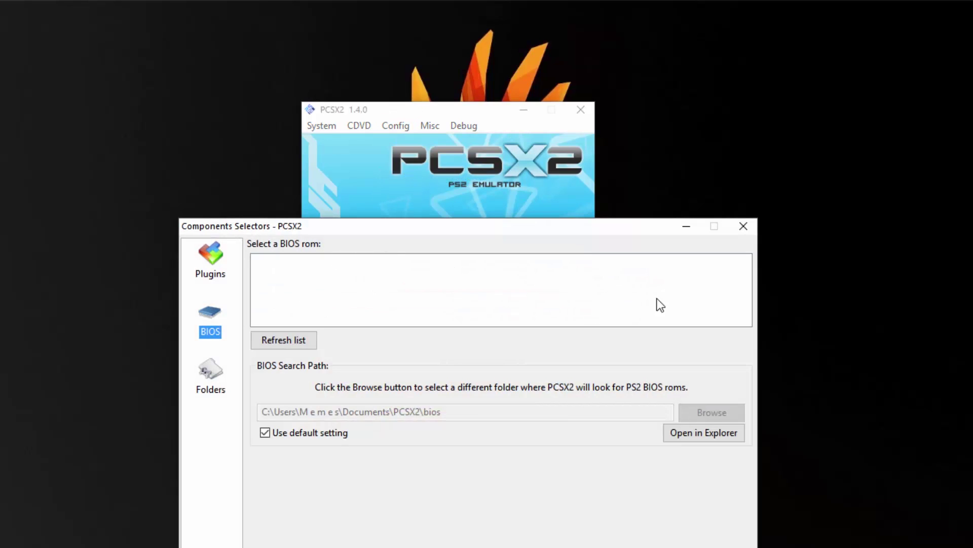
click(742, 226)
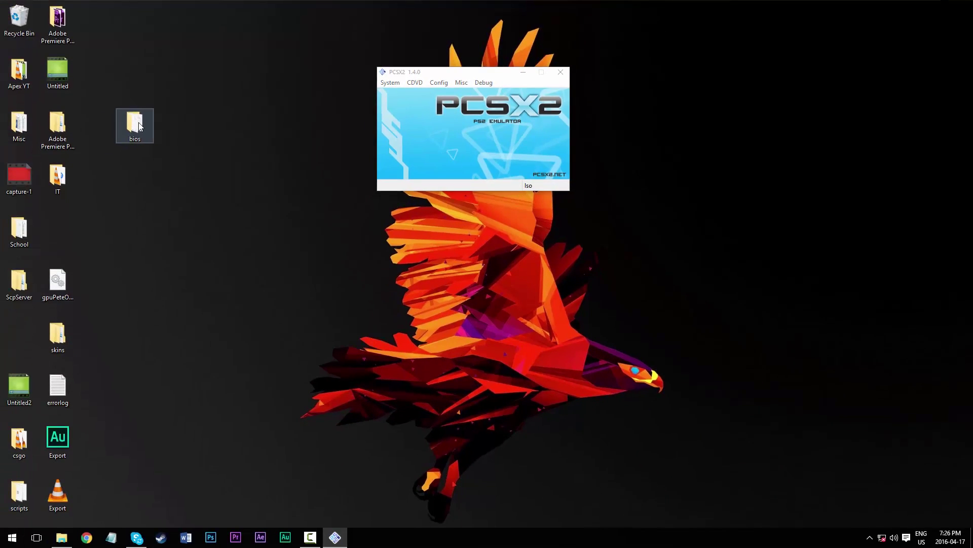
Open the bios folder on the desktop and look through the BIOS files in it.
double_click(139, 126)
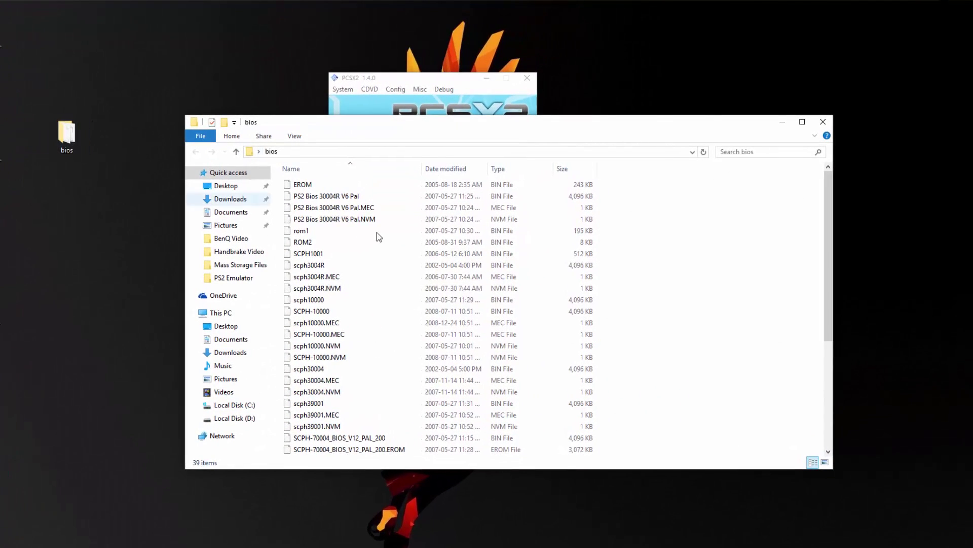
scroll(515, 351, down, 4)
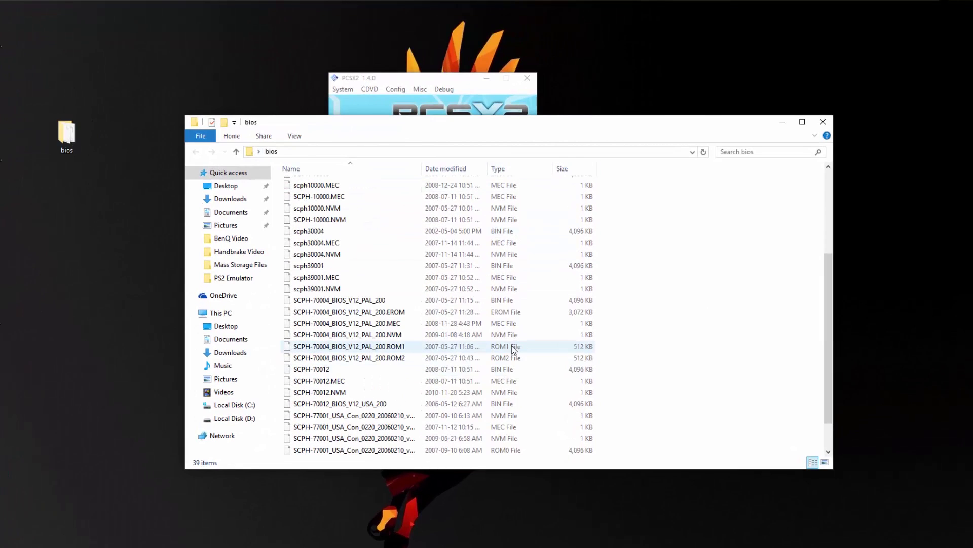
scroll(512, 346, up, 4)
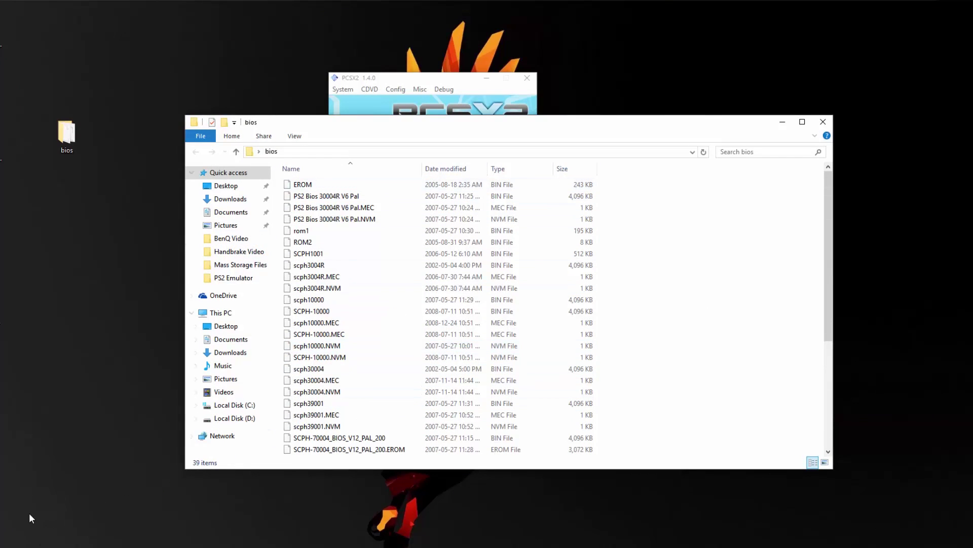
Switch to the other File Explorer window and open the bios folder inside Documents\PCSX2.
mouse_move(76, 546)
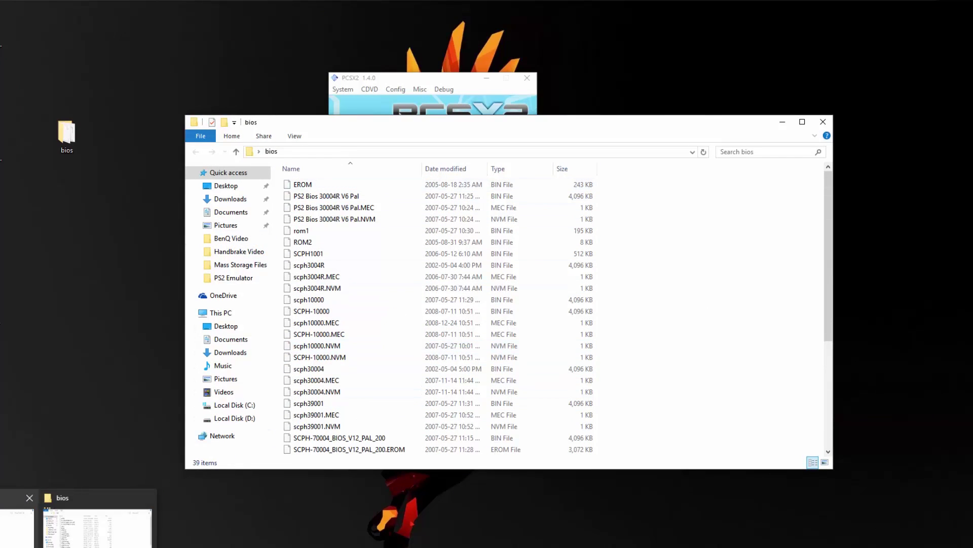
click(21, 527)
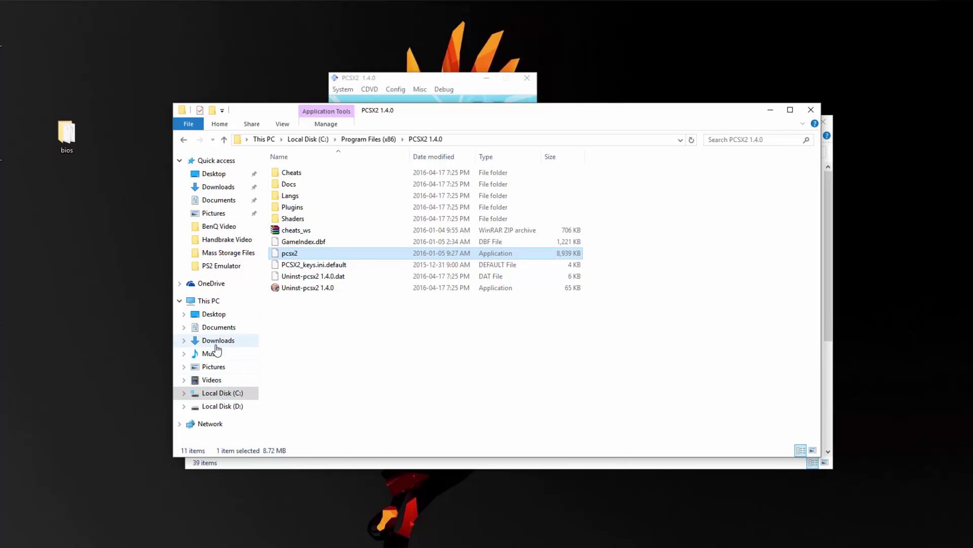
click(215, 329)
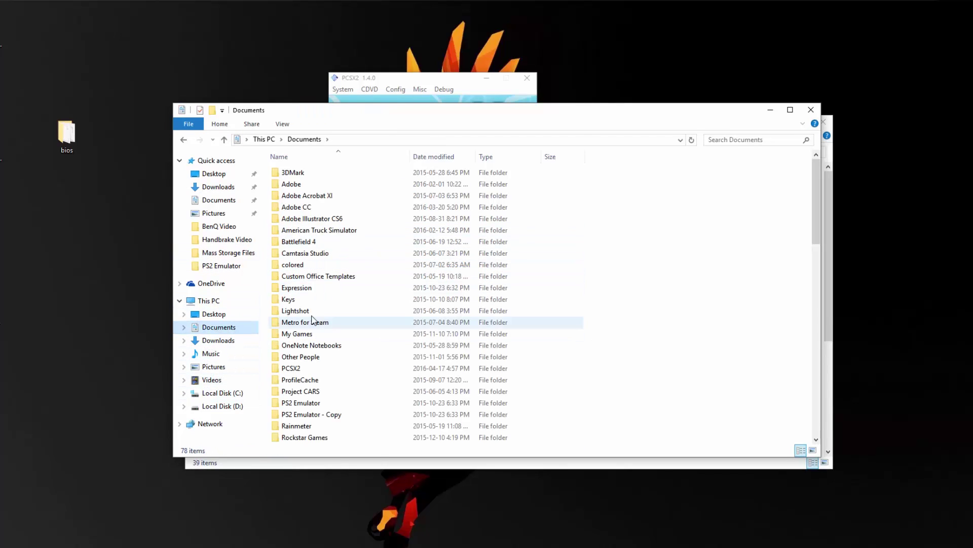
scroll(338, 309, down, 1)
scroll(317, 369, down, 5)
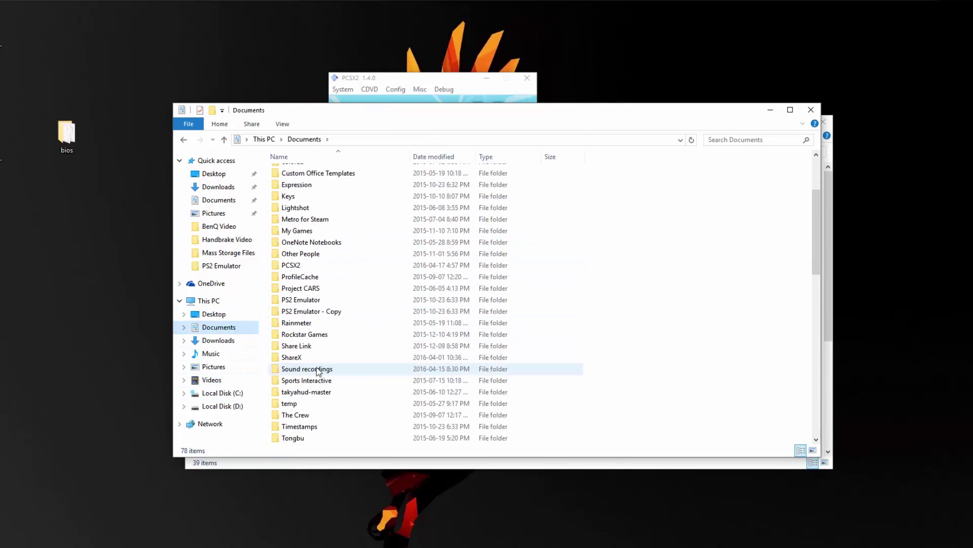
scroll(318, 365, up, 1)
scroll(316, 355, up, 2)
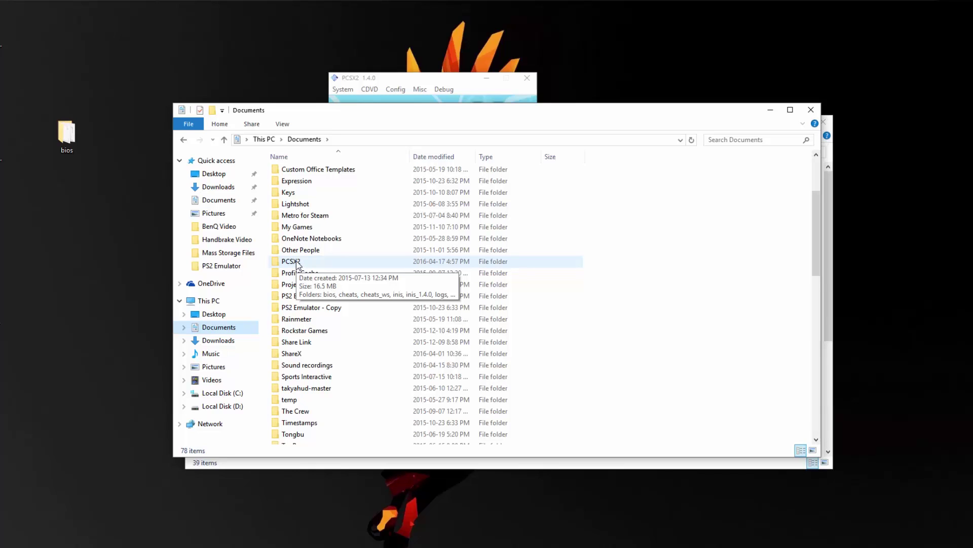
double_click(298, 261)
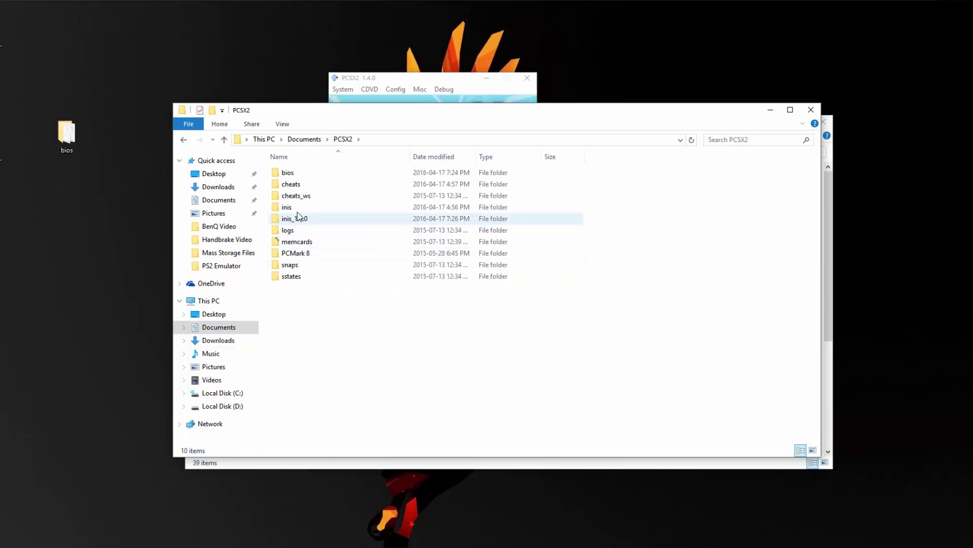
double_click(305, 172)
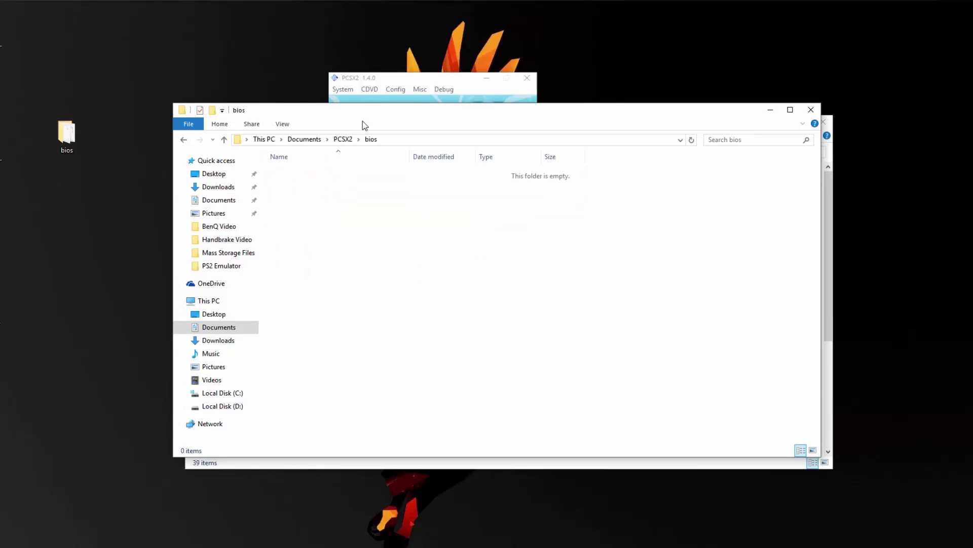
Bring the desktop bios folder to the front and offset its window from the Documents\PCSX2\bios window so both are accessible.
drag(372, 115, 446, 43)
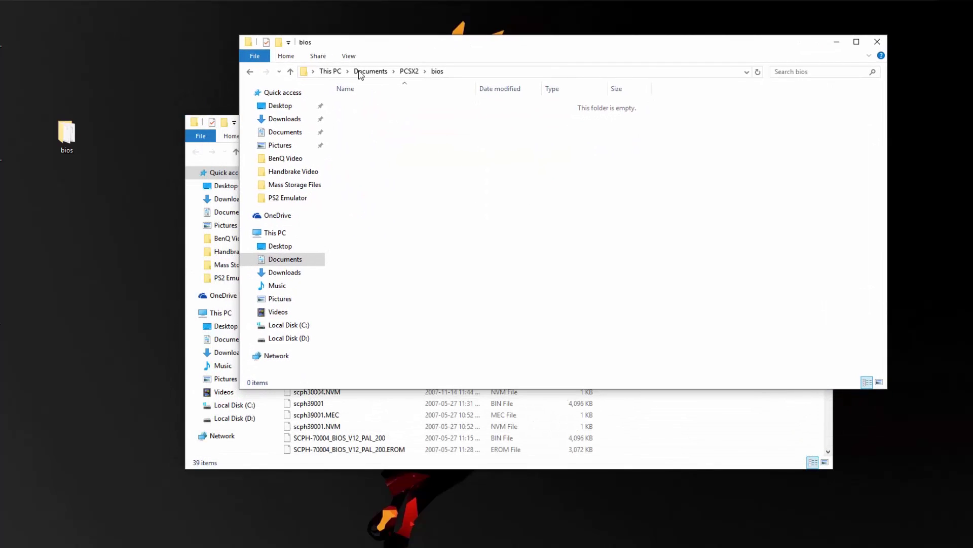
double_click(71, 140)
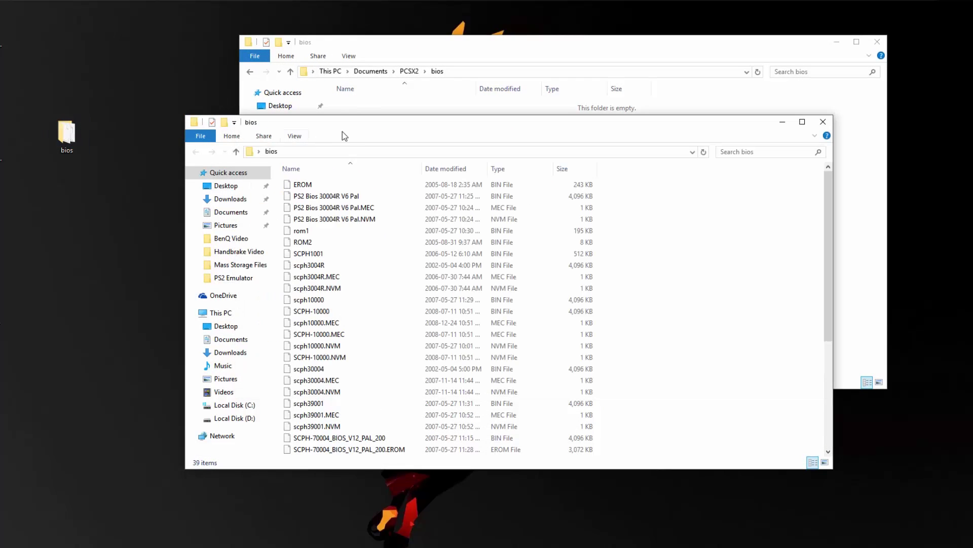
drag(376, 127, 208, 100)
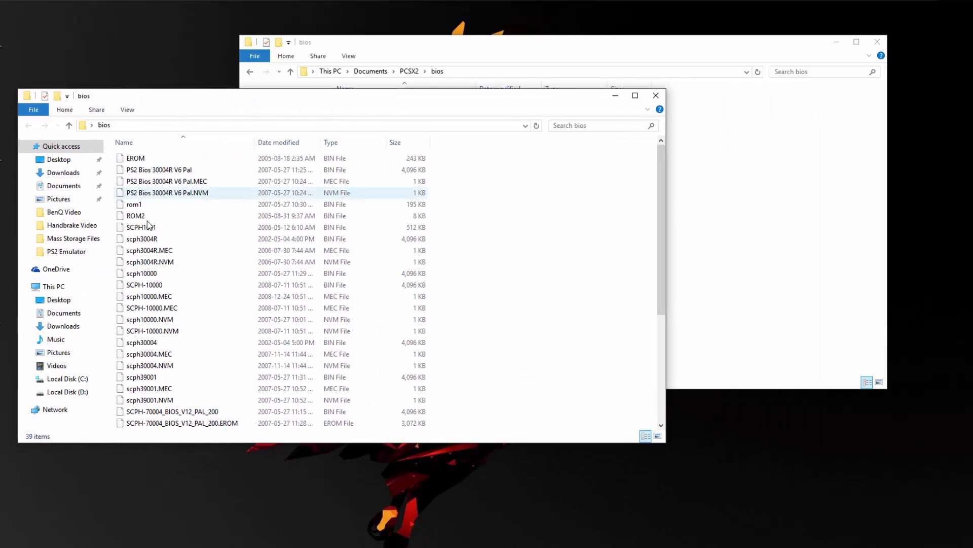
Move all the BIOS files from the desktop bios folder into the Documents\PCSX2\bios folder.
click(152, 159)
scroll(167, 202, down, 5)
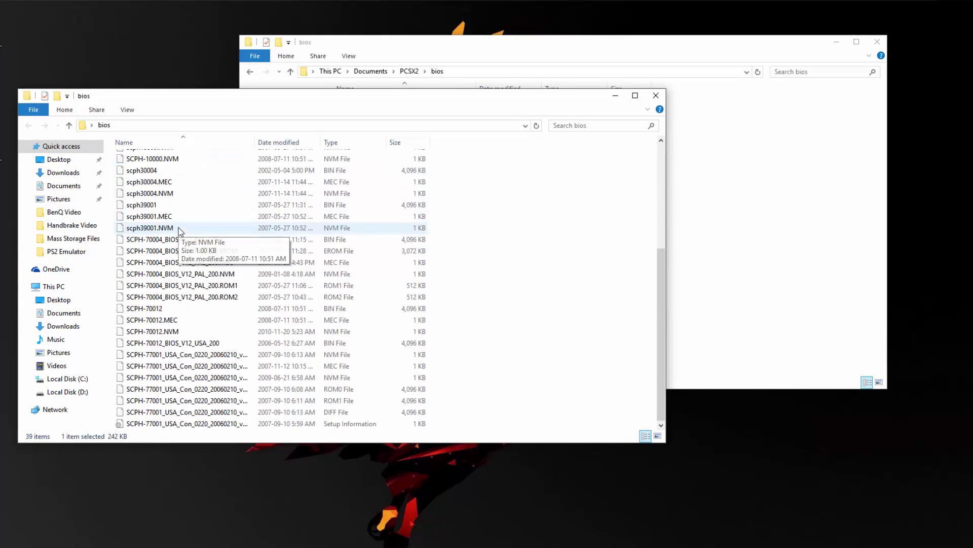
shift+click(217, 424)
drag(593, 46, 743, 10)
drag(253, 250, 573, 163)
Close the emptied desktop bios folder window and the Documents\PCSX2\bios window.
drag(337, 97, 199, 85)
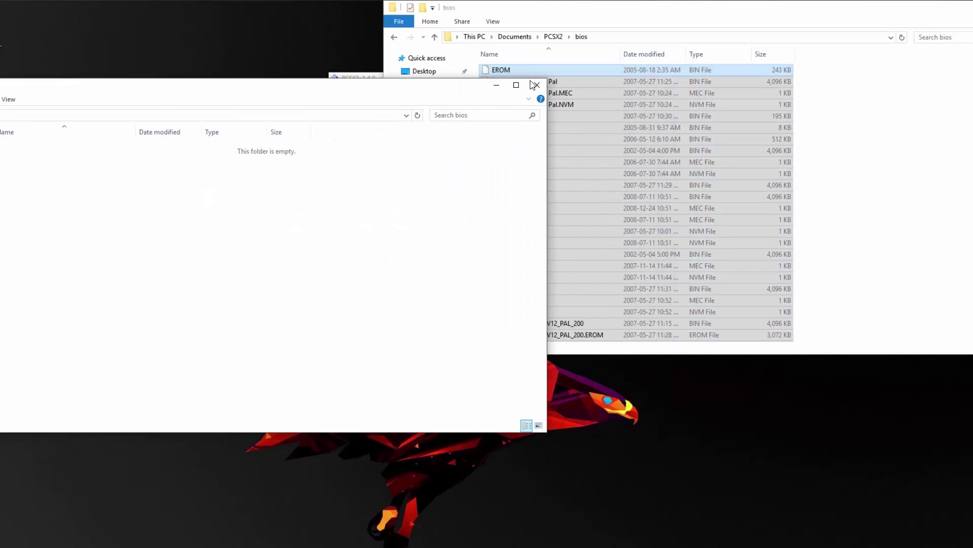
click(537, 88)
drag(622, 10, 336, 80)
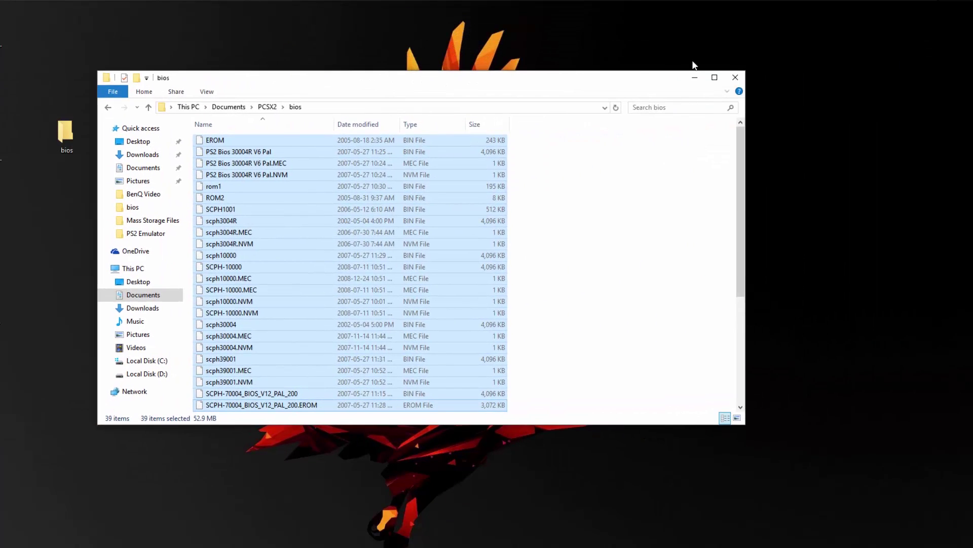
click(736, 78)
Open the Plugin/BIOS Selector in PCSX2 and look through the BIOS rom list.
click(395, 89)
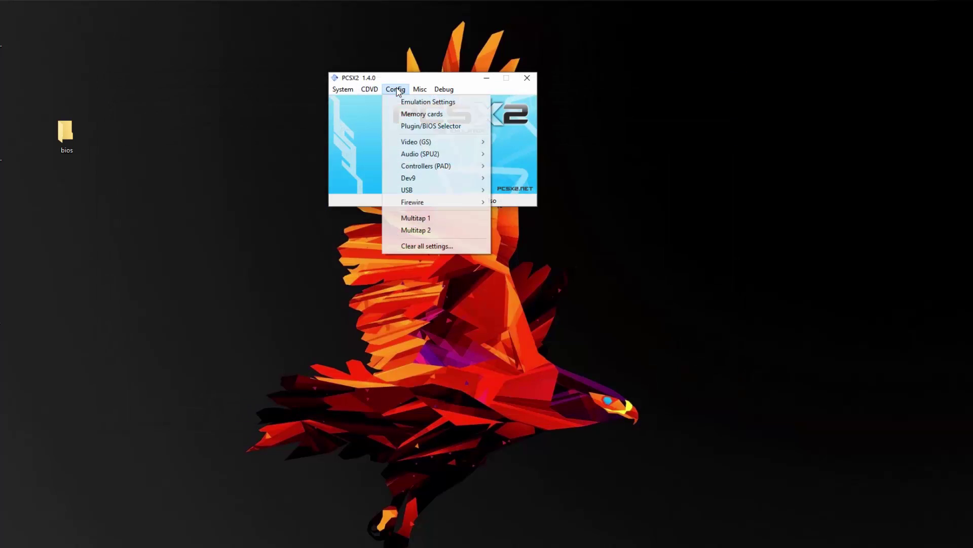
click(412, 126)
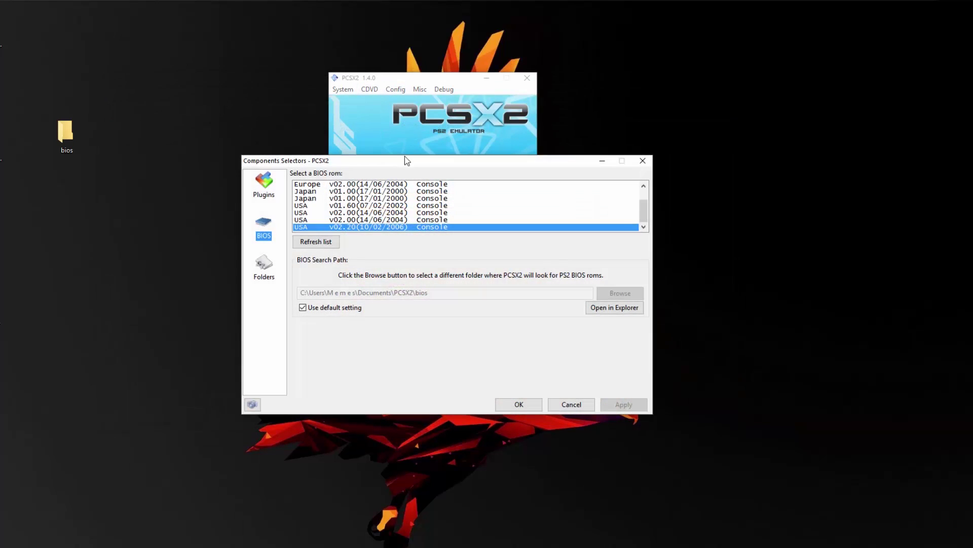
scroll(386, 217, up, 2)
scroll(387, 217, down, 2)
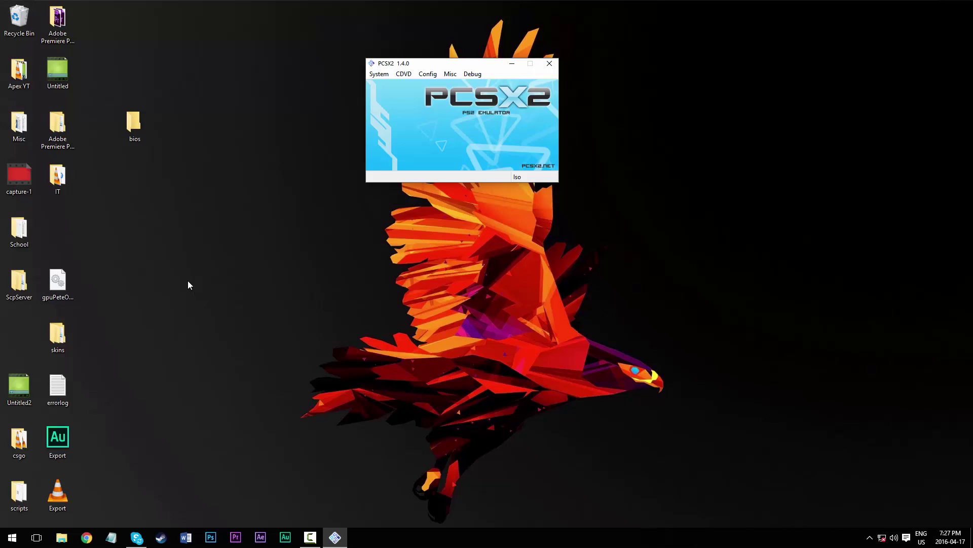
Open the PS2 Emulator folder inside Mass Storage Files on Local Disk (D:) in a new File Explorer window.
click(62, 537)
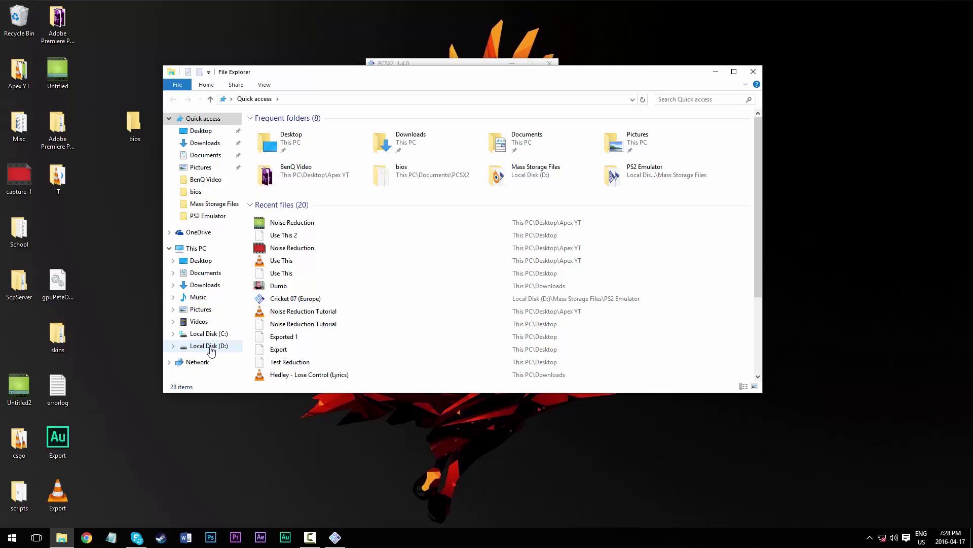
click(211, 347)
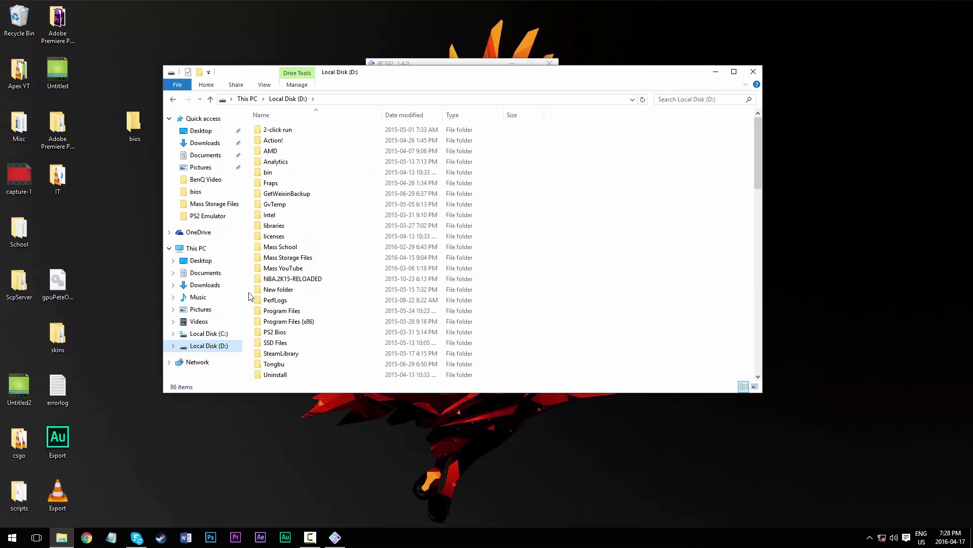
double_click(304, 258)
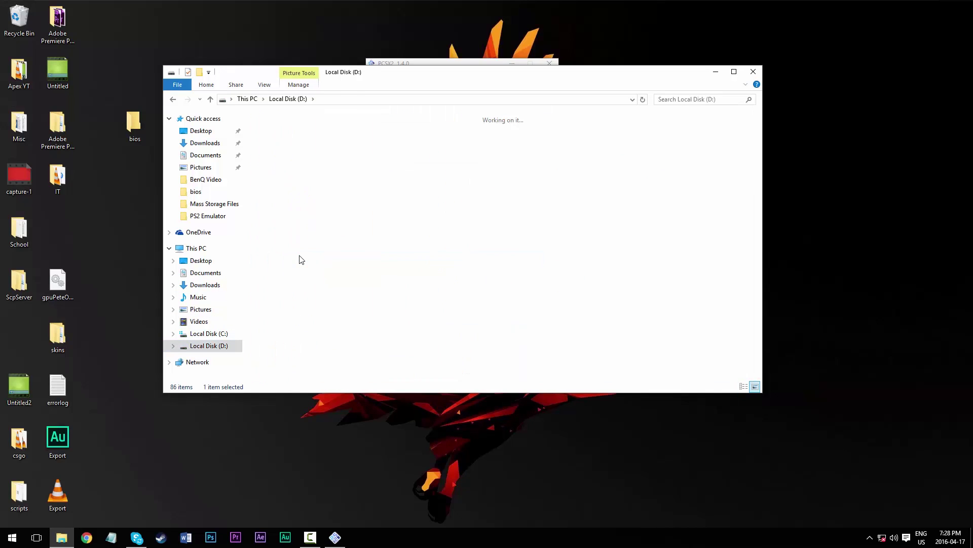
scroll(302, 259, down, 10)
scroll(302, 259, up, 3)
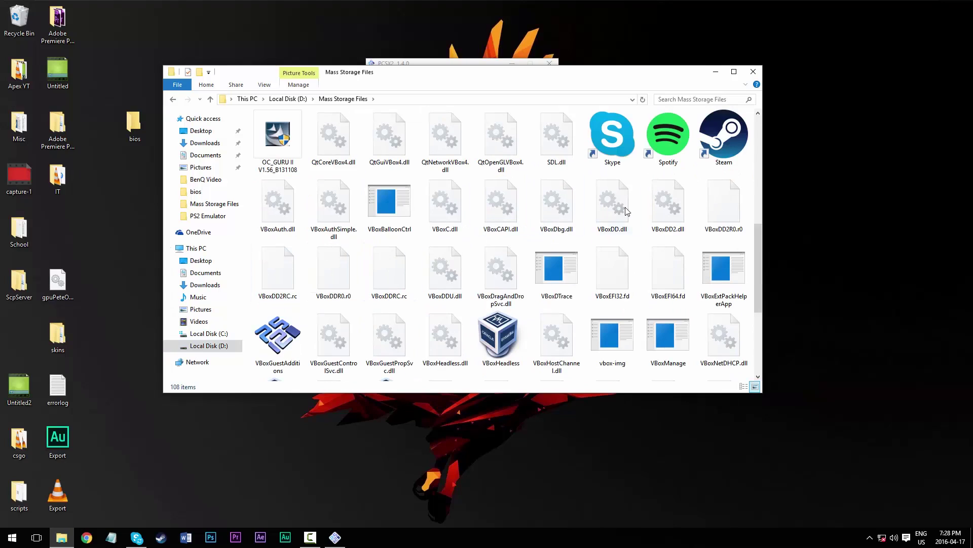
drag(756, 244, 752, 176)
double_click(335, 180)
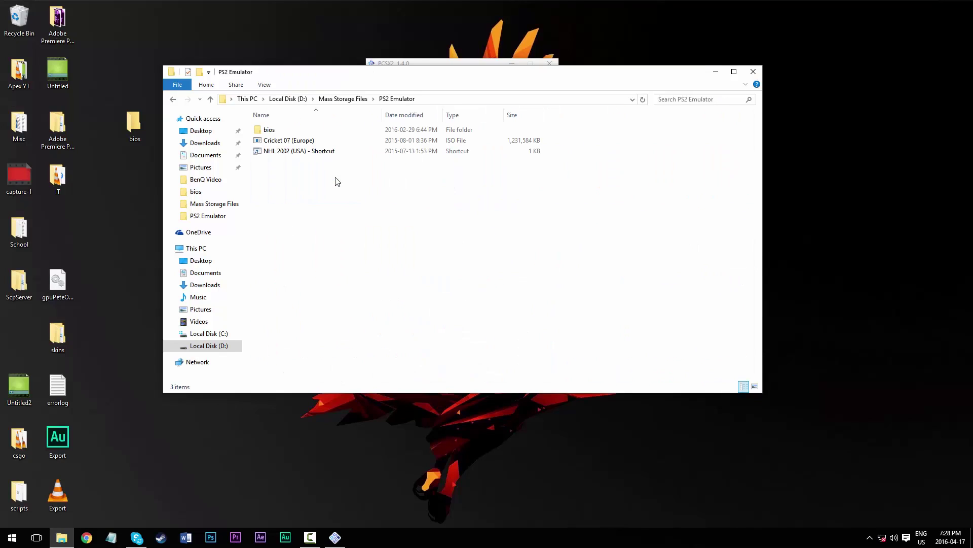
drag(382, 75, 436, 63)
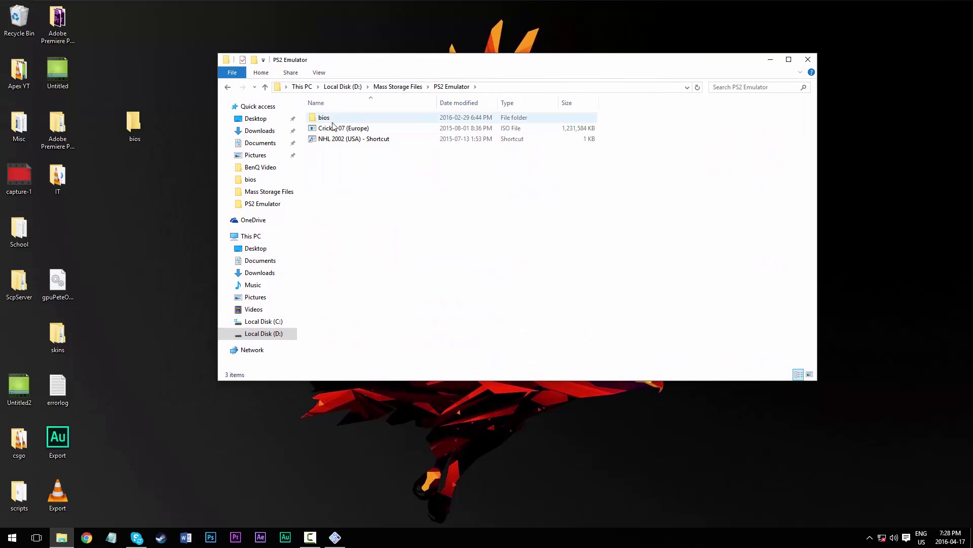
Choose to open the Cricket 07 (Europe) ISO with another app and start browsing this PC for the program.
right_click(347, 126)
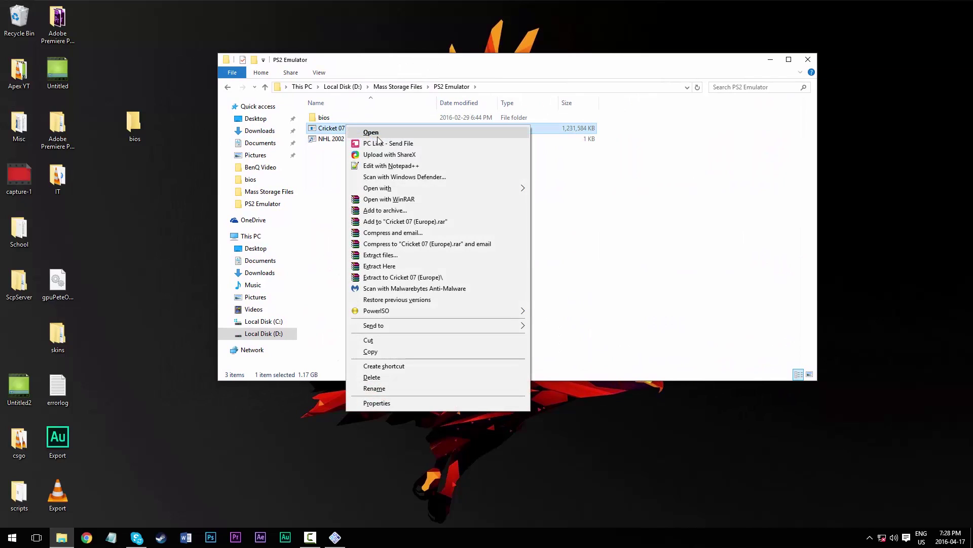
mouse_move(395, 189)
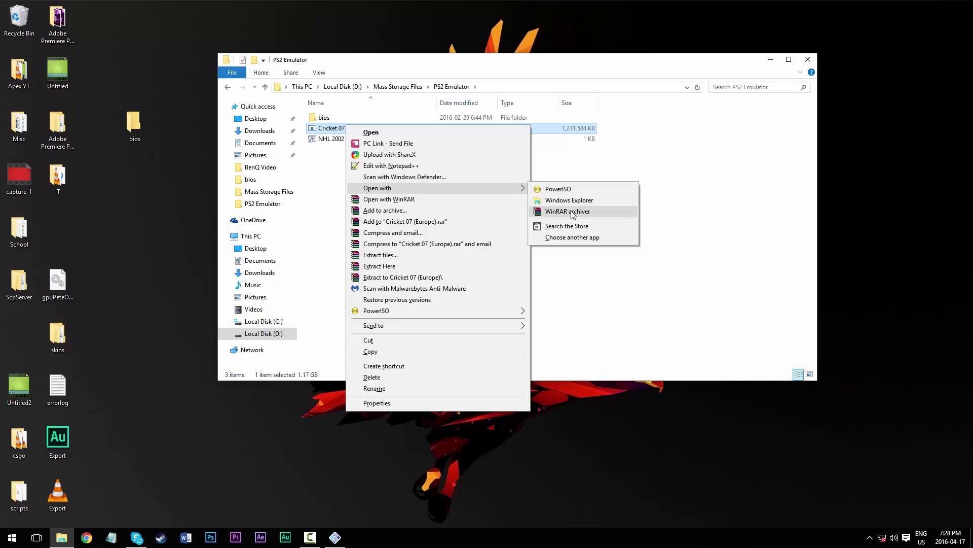
click(571, 238)
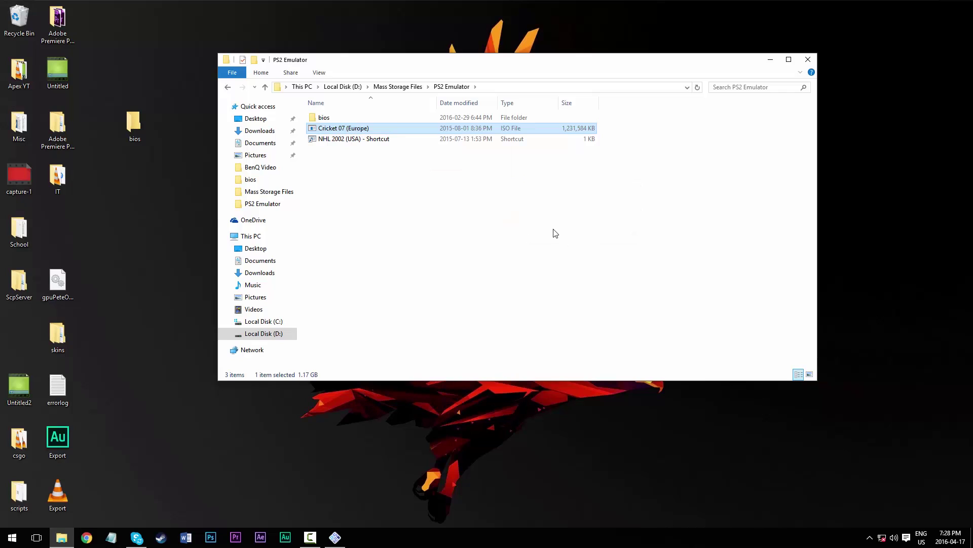
scroll(493, 245, down, 1)
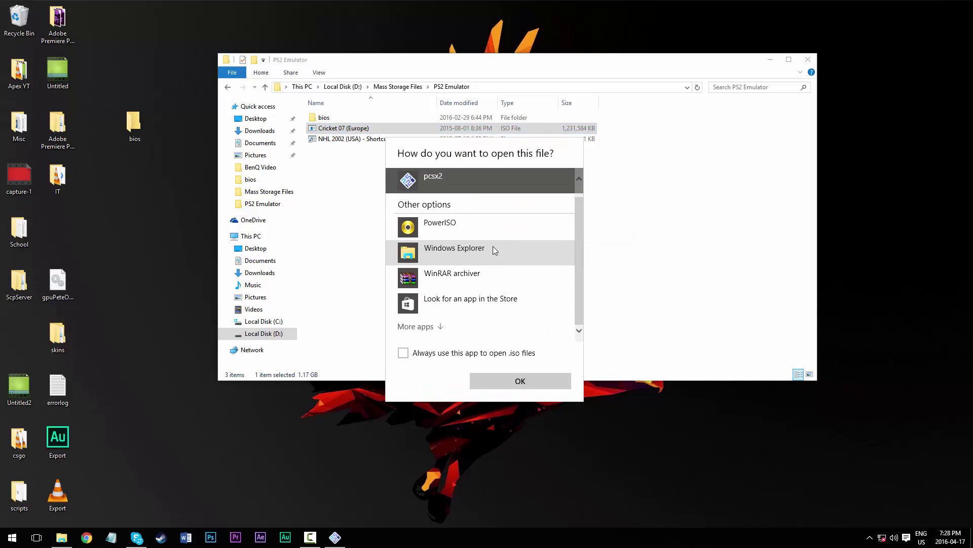
click(436, 329)
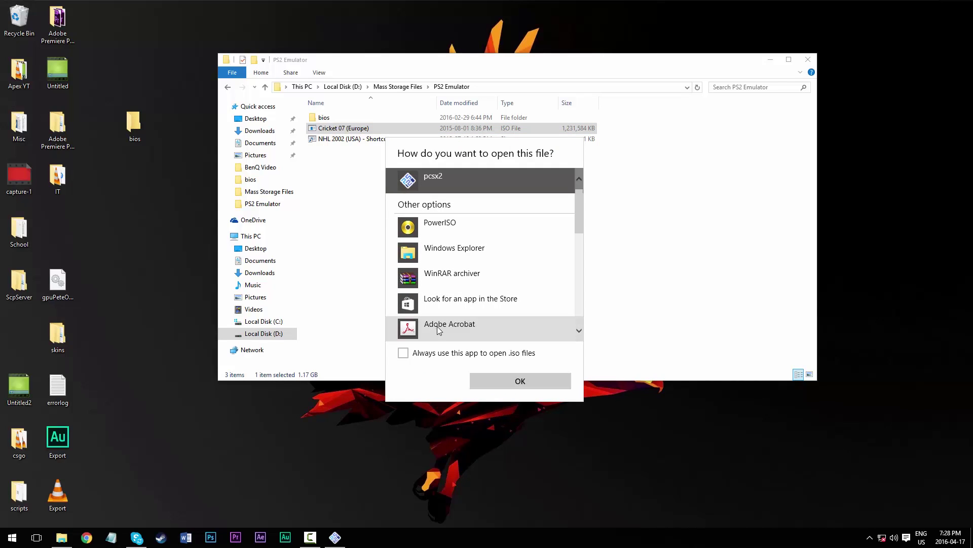
scroll(442, 317, down, 3)
scroll(442, 318, down, 5)
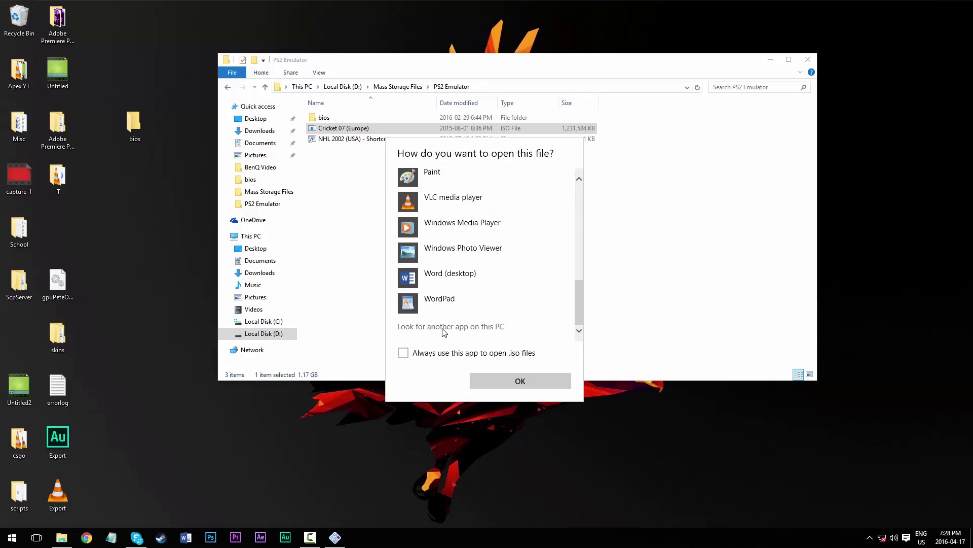
click(443, 327)
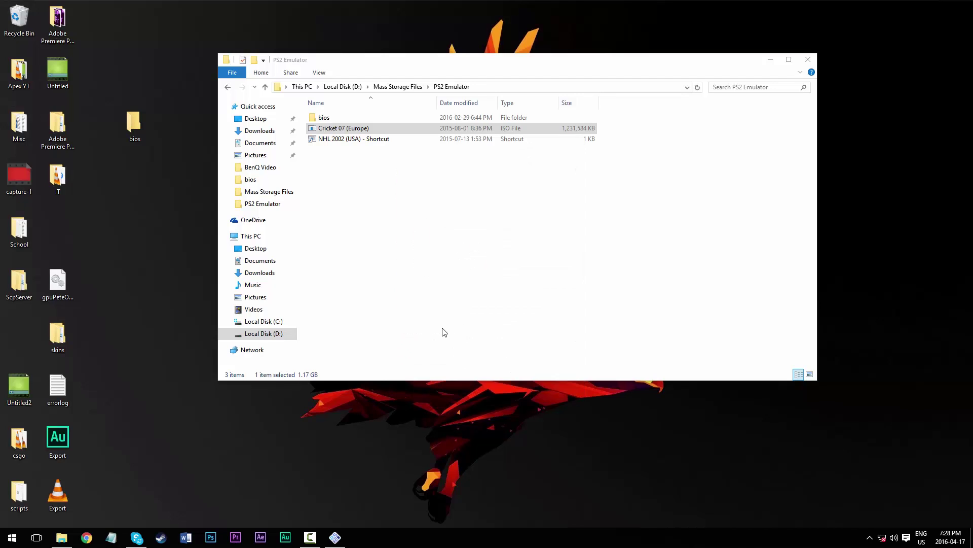
Open the ISO with the pcsx2 application from C:\Program Files (x86)\PCSX2 1.4.0.
scroll(365, 236, down, 1)
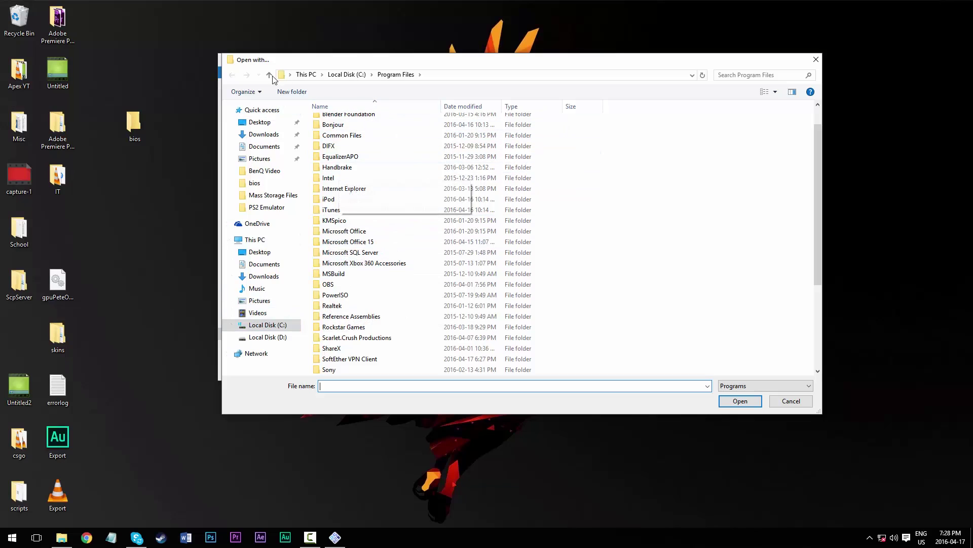
click(267, 324)
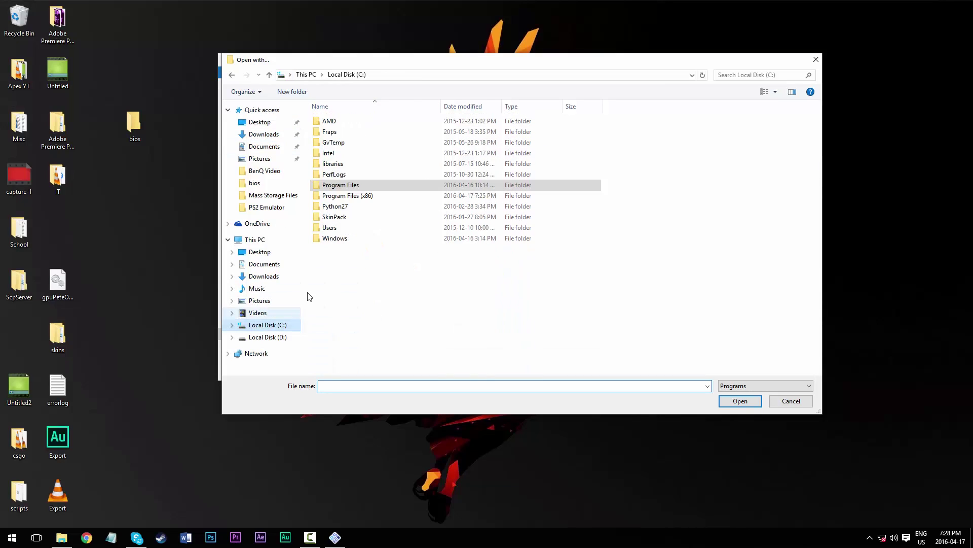
double_click(358, 197)
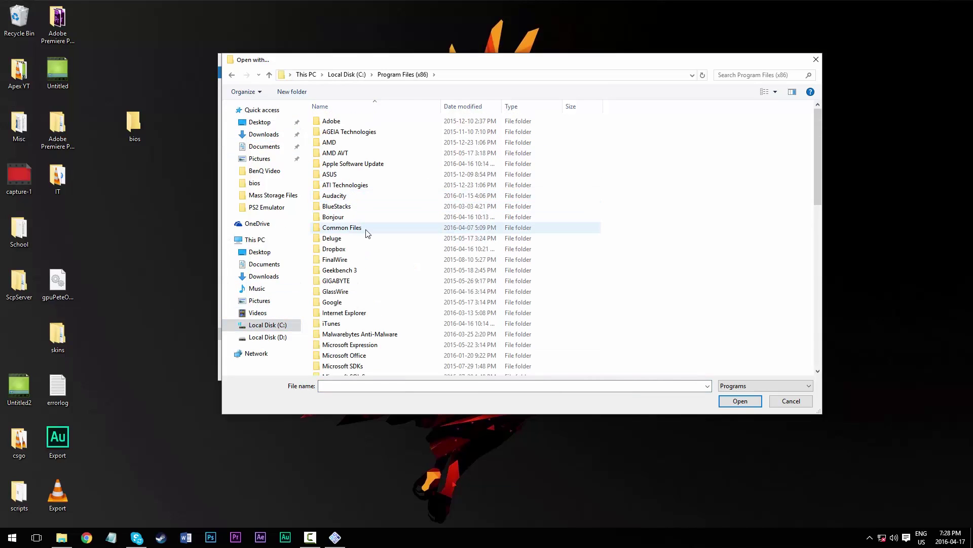
scroll(365, 232, down, 1)
scroll(365, 234, down, 4)
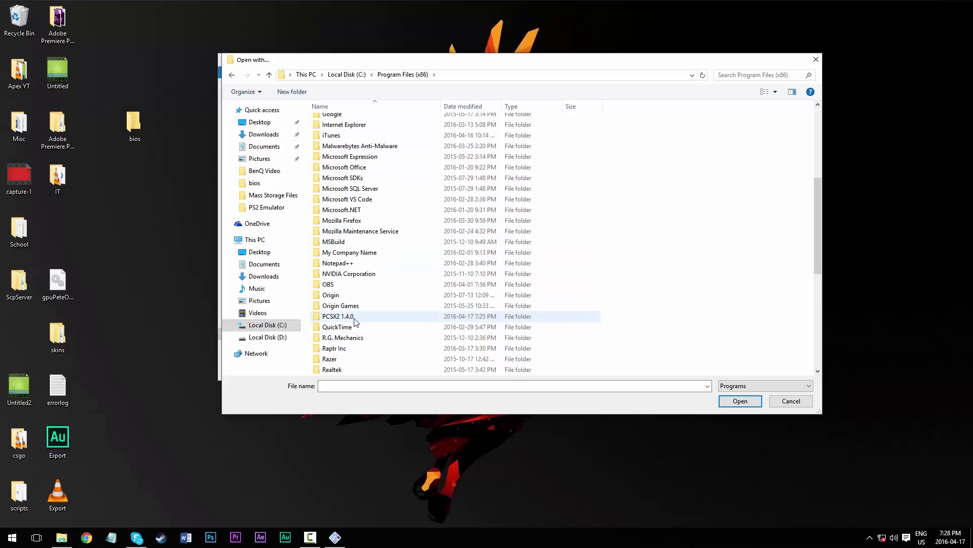
double_click(355, 319)
click(338, 175)
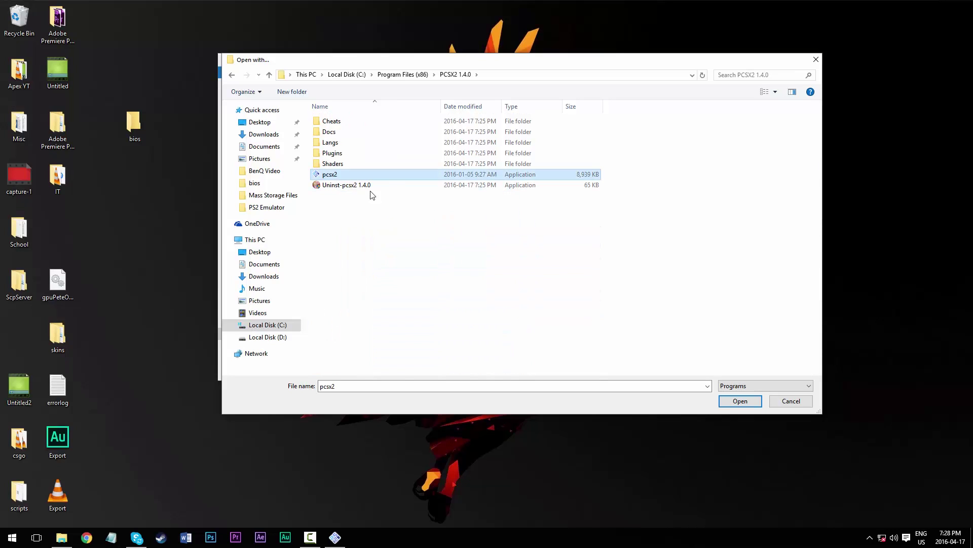
click(736, 403)
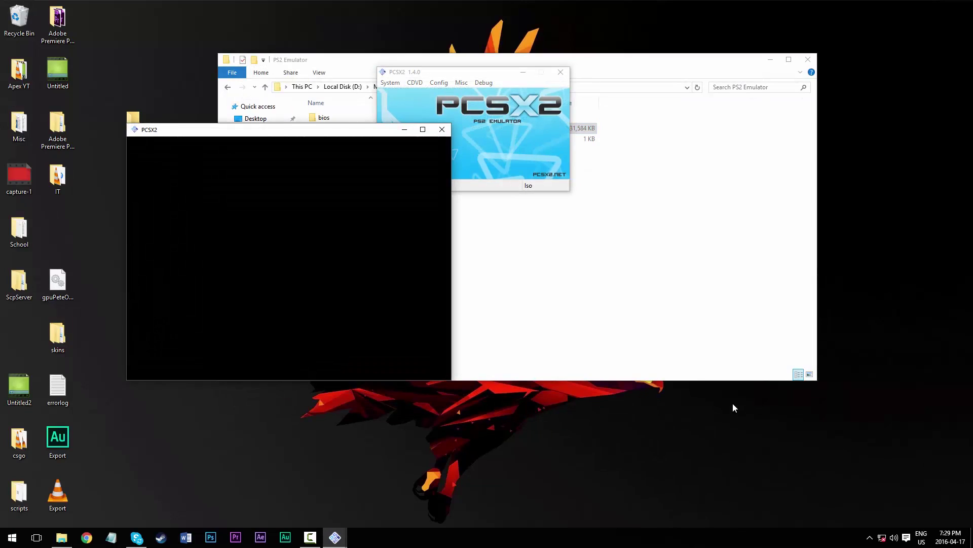